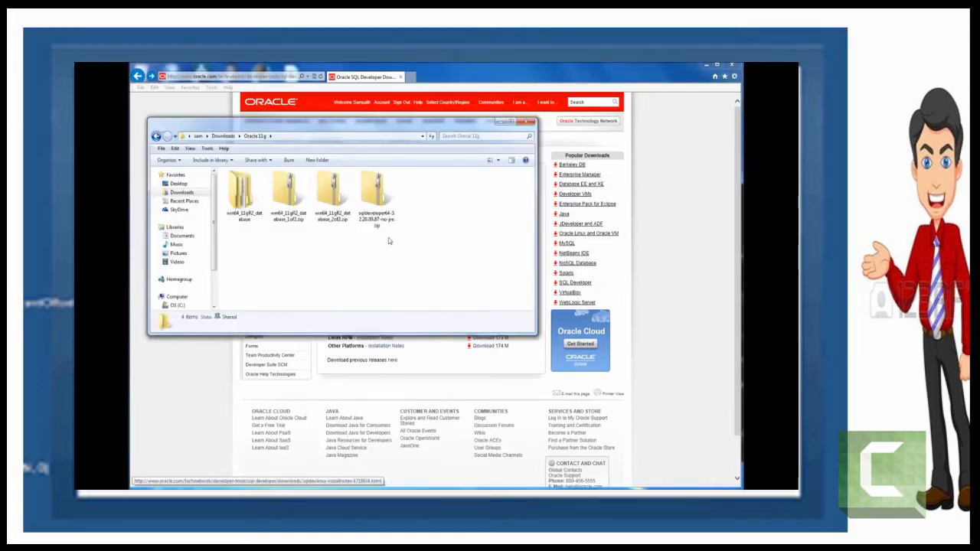
Step: Extract the sqldeveloper64-3.2.20.09.87-no-jre.zip archive into the proposed folder of the same name inside Oracle 11g
{"action": "left_click", "coordinate": [378, 199]}
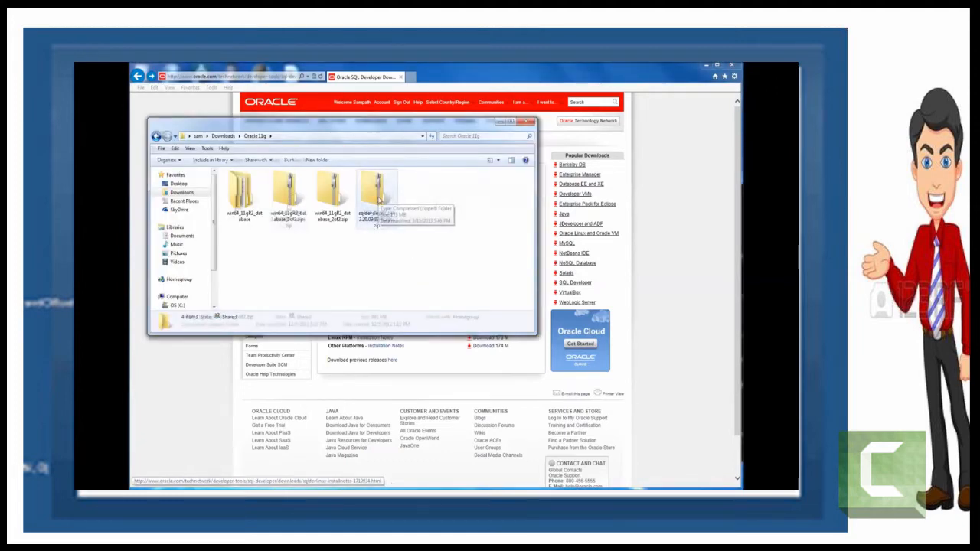
{"action": "right_click", "coordinate": [287, 199]}
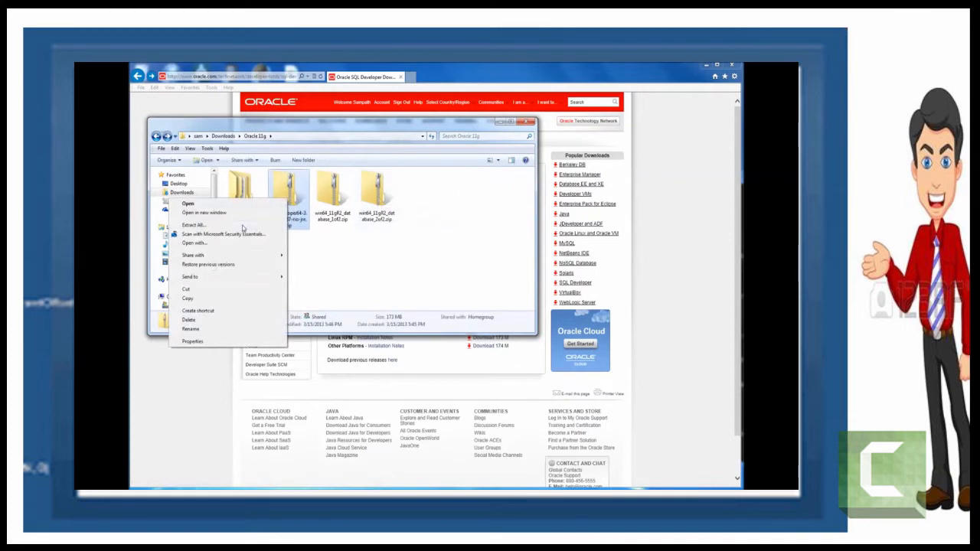
{"action": "left_click", "coordinate": [242, 226]}
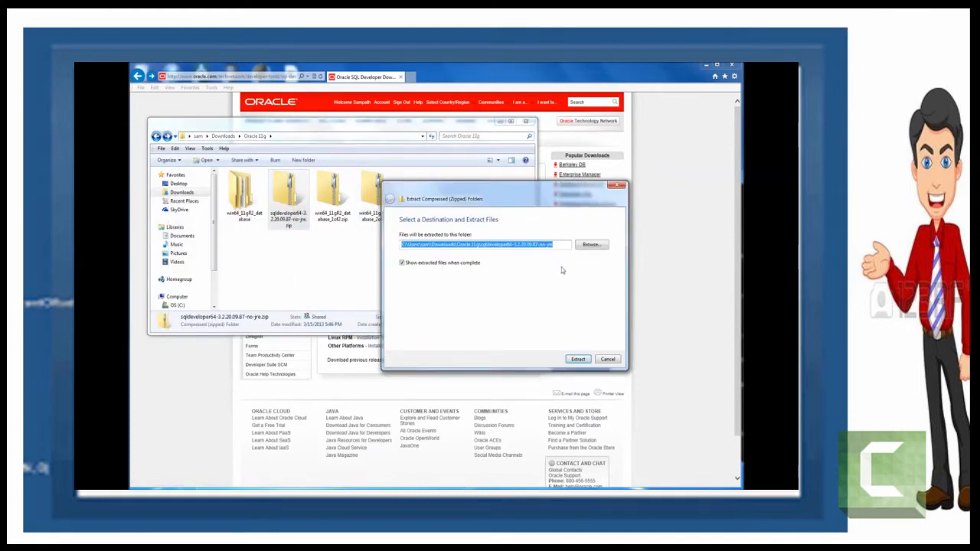
{"action": "left_click", "coordinate": [578, 359]}
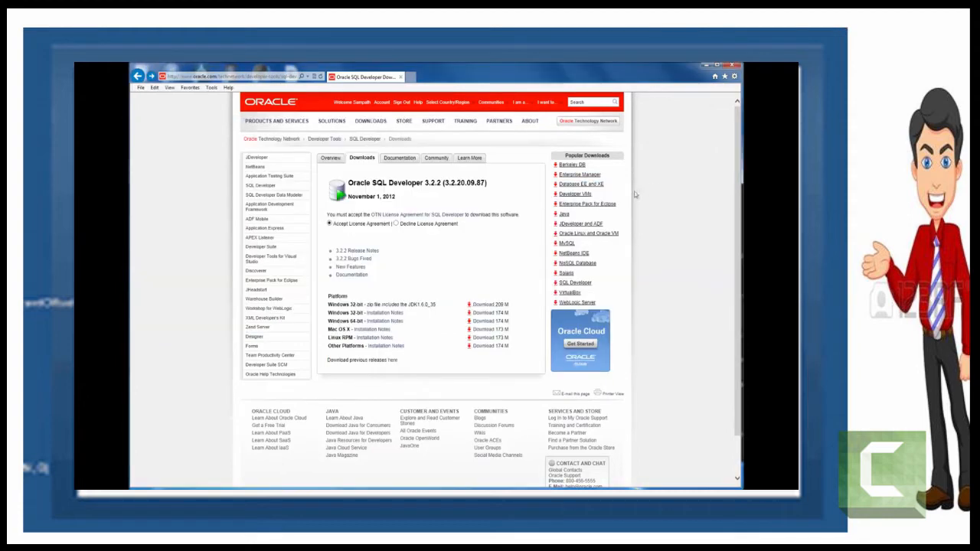
Step: Read the Windows 64-bit installation notes linked on the Oracle SQL Developer 3.2.2 download page
{"action": "left_click", "coordinate": [398, 323]}
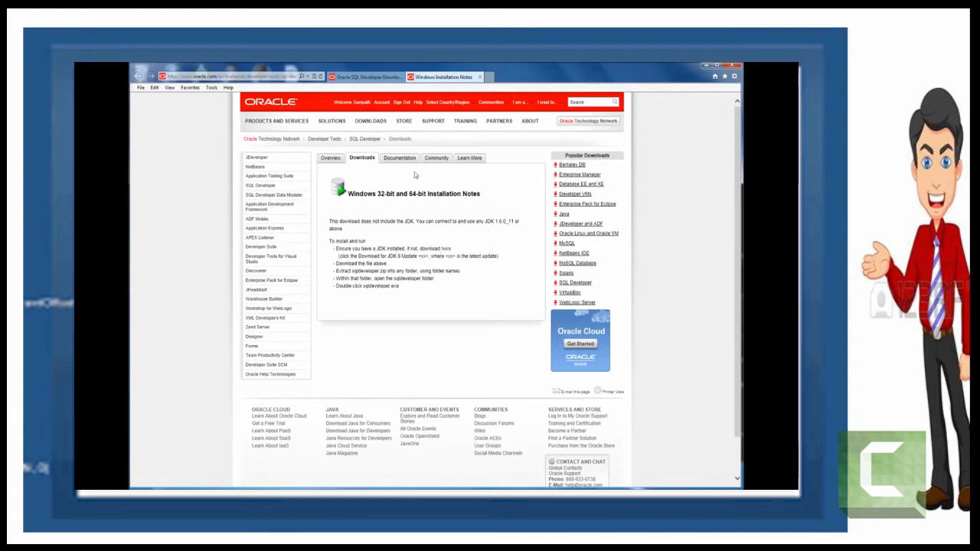
{"action": "left_click", "coordinate": [364, 77]}
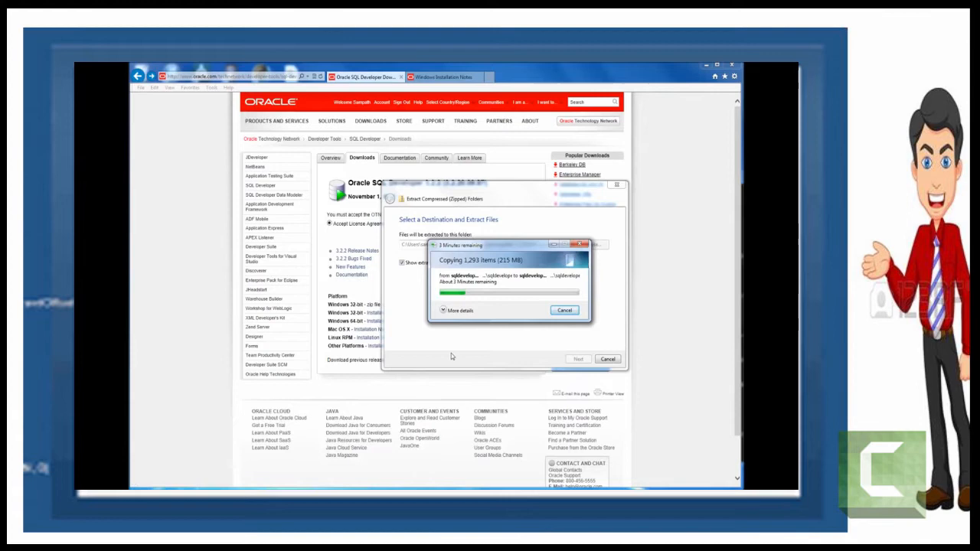
{"action": "left_click", "coordinate": [444, 77]}
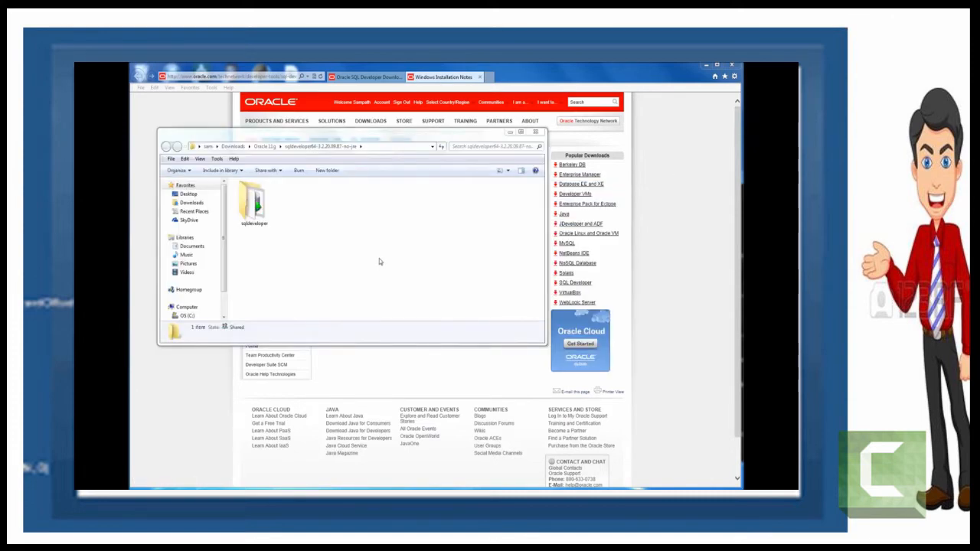
Step: Try to run sqldeveloper.exe from the extracted sqldeveloper folder, and cancel the request for the java.exe pathname
{"action": "double_click", "coordinate": [254, 203]}
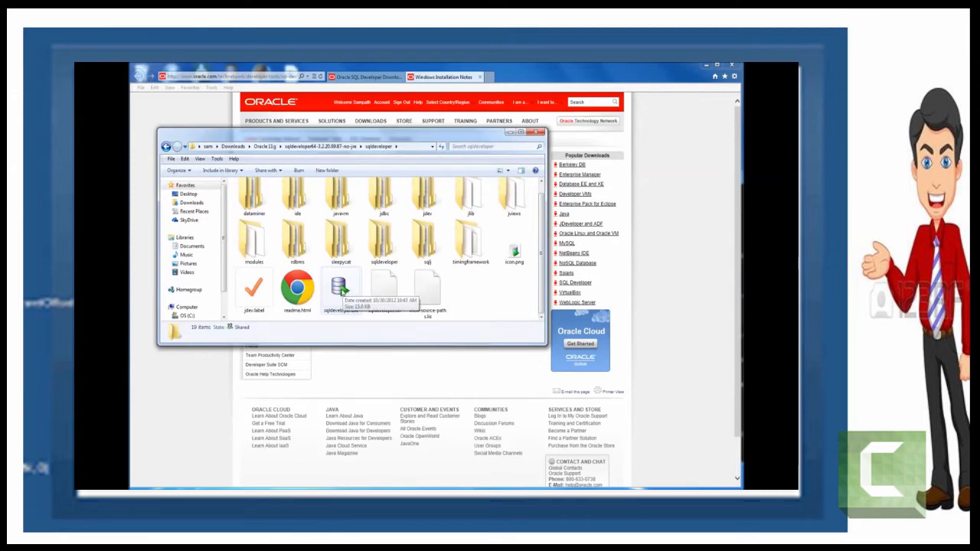
{"action": "double_click", "coordinate": [341, 289]}
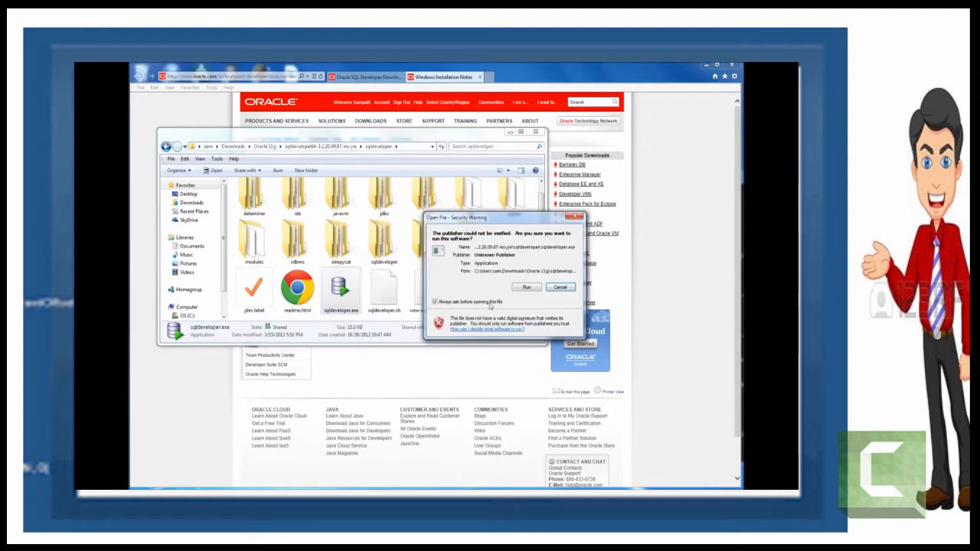
{"action": "left_click", "coordinate": [528, 287]}
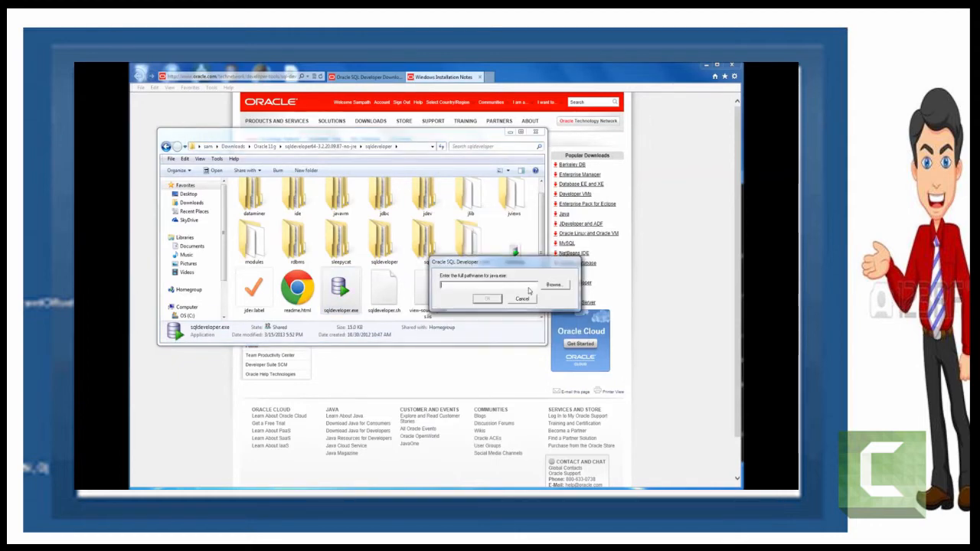
{"action": "left_click", "coordinate": [523, 299]}
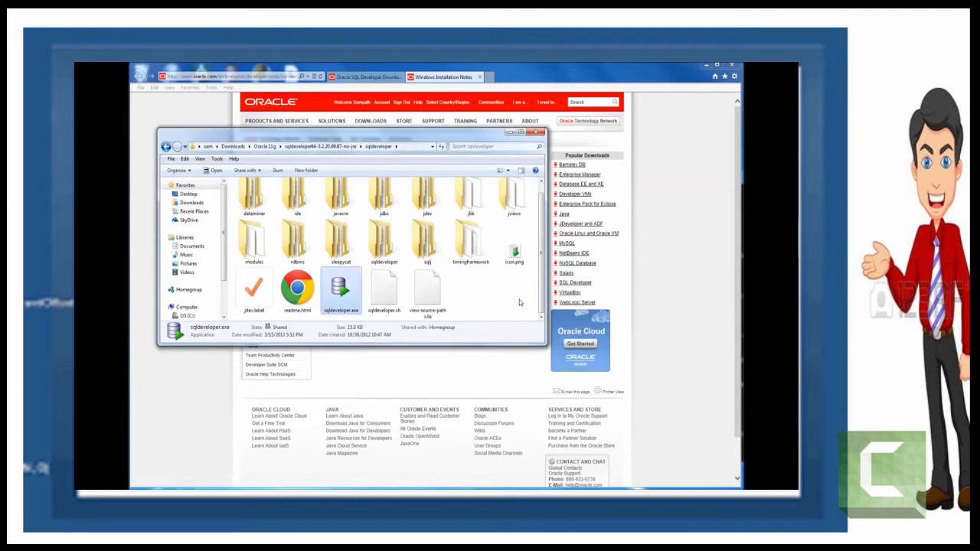
Step: Download and run jdk-7u17-windows-x64.exe from the JDK page linked in the Windows 64-bit installation notes, accepting the license agreement
{"action": "left_click", "coordinate": [490, 363]}
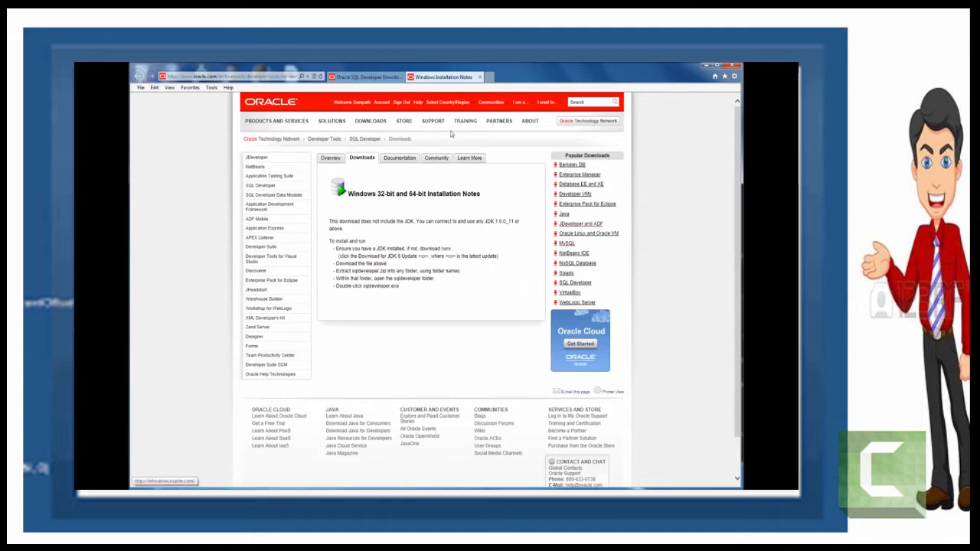
{"action": "left_click", "coordinate": [387, 77]}
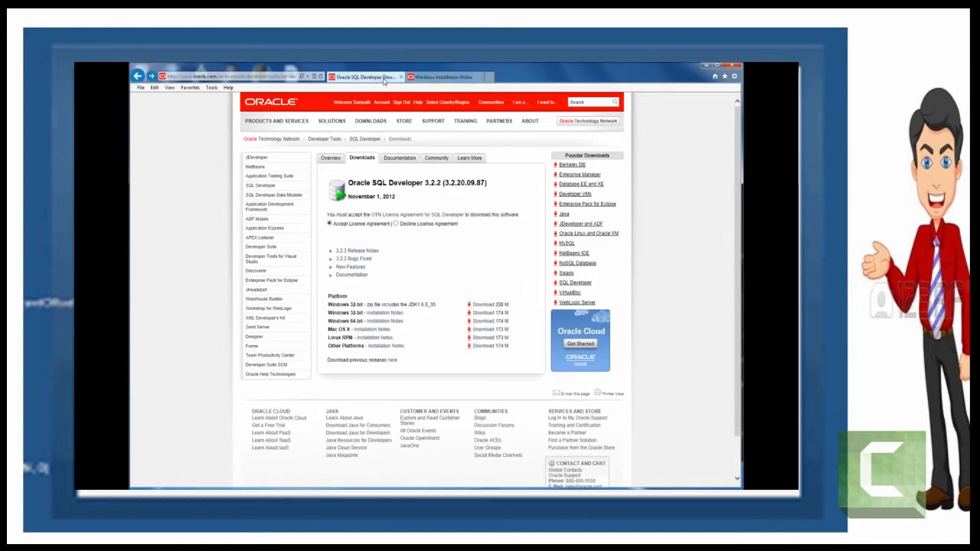
{"action": "left_click", "coordinate": [384, 321]}
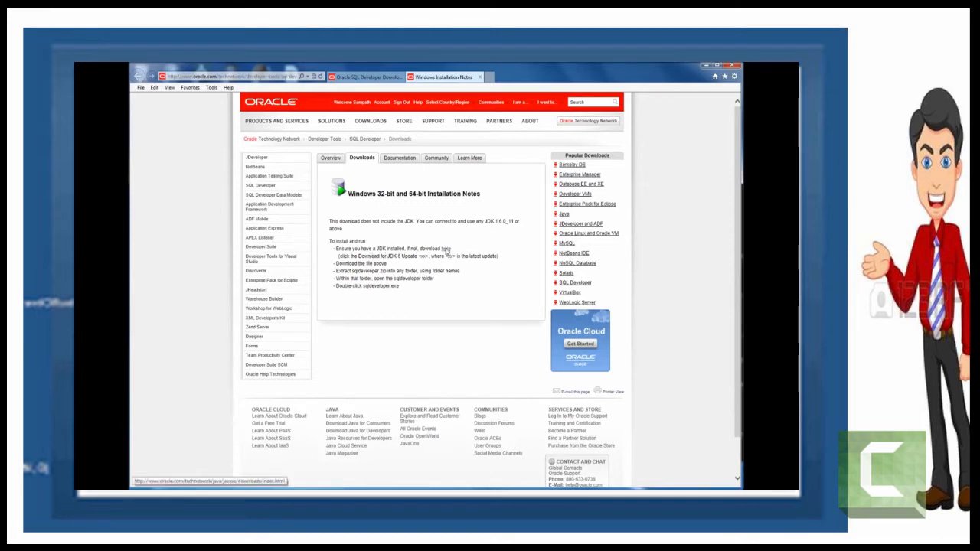
{"action": "left_click", "coordinate": [447, 250]}
{"action": "scroll", "coordinate": [446, 251], "scroll_direction": "down", "scroll_amount": 3}
{"action": "left_click", "coordinate": [455, 220]}
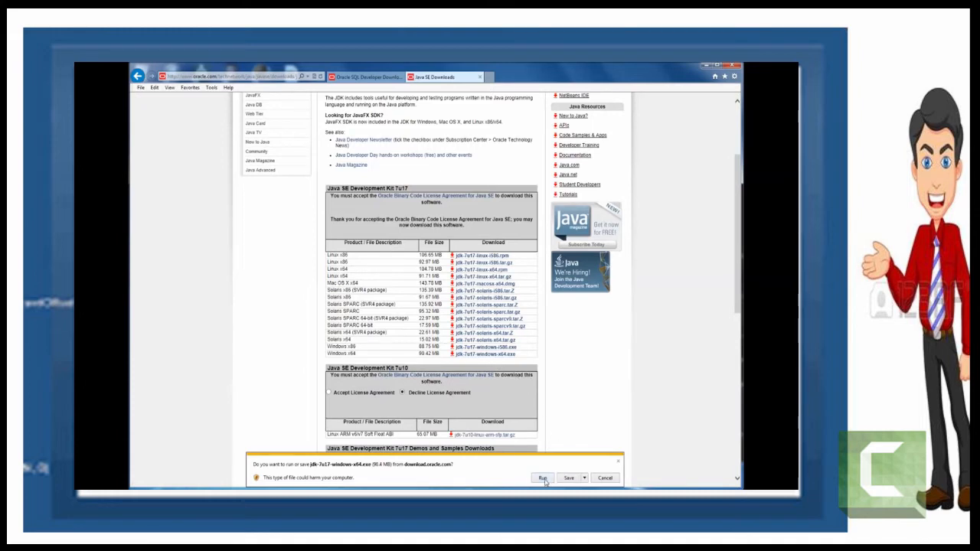
{"action": "left_click", "coordinate": [543, 479]}
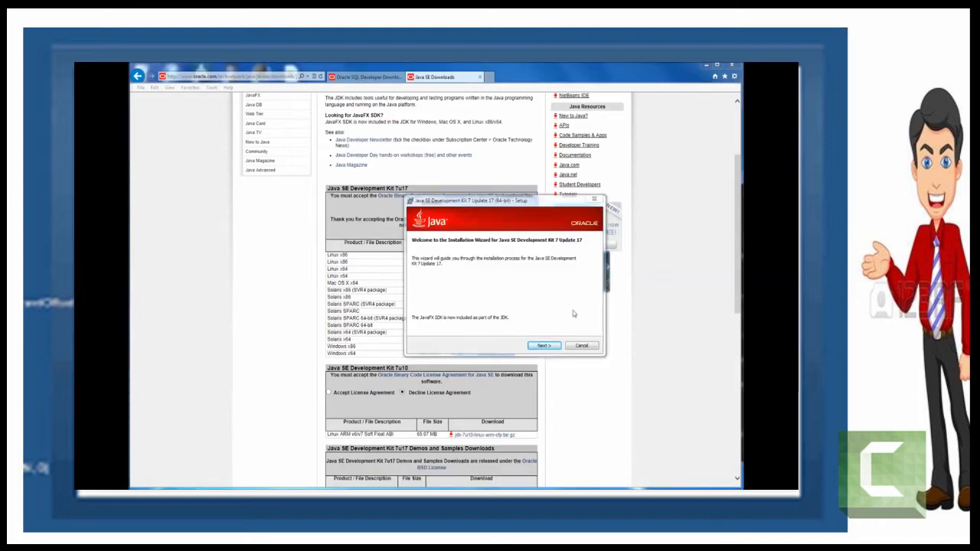
Step: Install Java SE Development Kit 7 Update 17 with C:\Program Files\Java\jre7\ as the JRE folder, and dismiss the registration page
{"action": "left_click", "coordinate": [543, 346]}
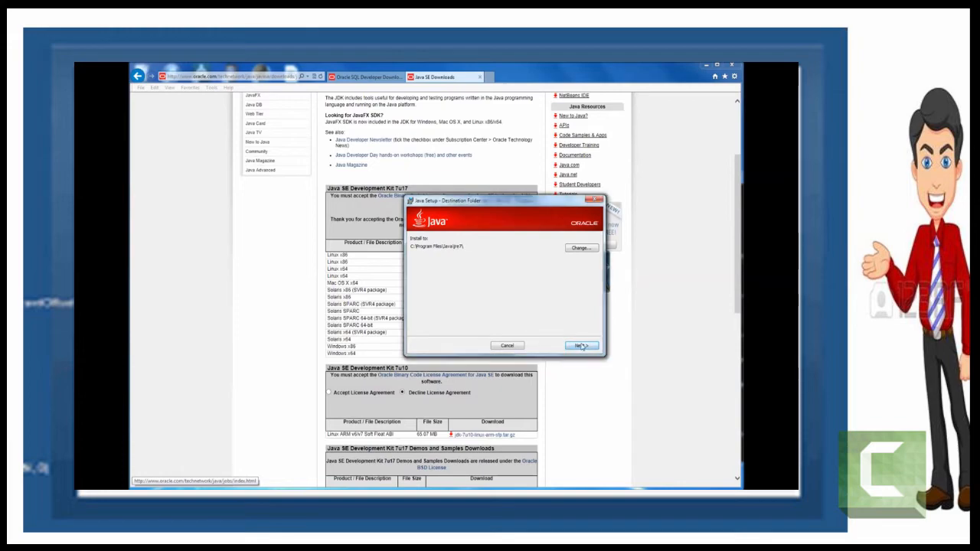
{"action": "left_click", "coordinate": [581, 346]}
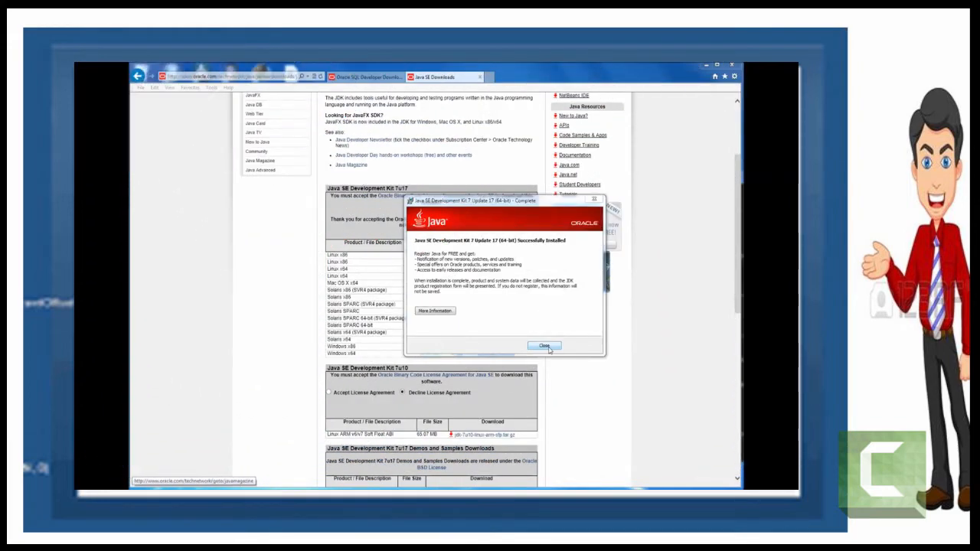
{"action": "left_click", "coordinate": [545, 347]}
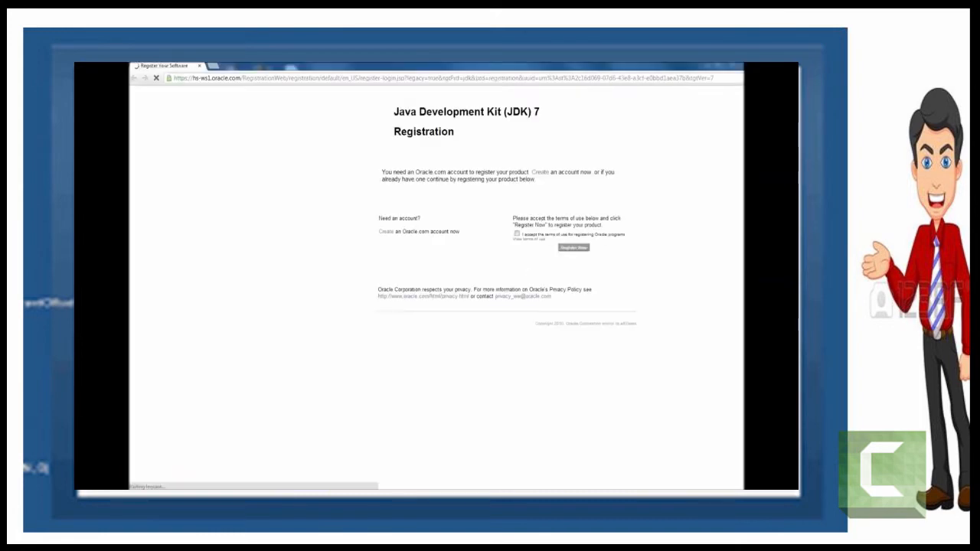
{"action": "left_click", "coordinate": [718, 65]}
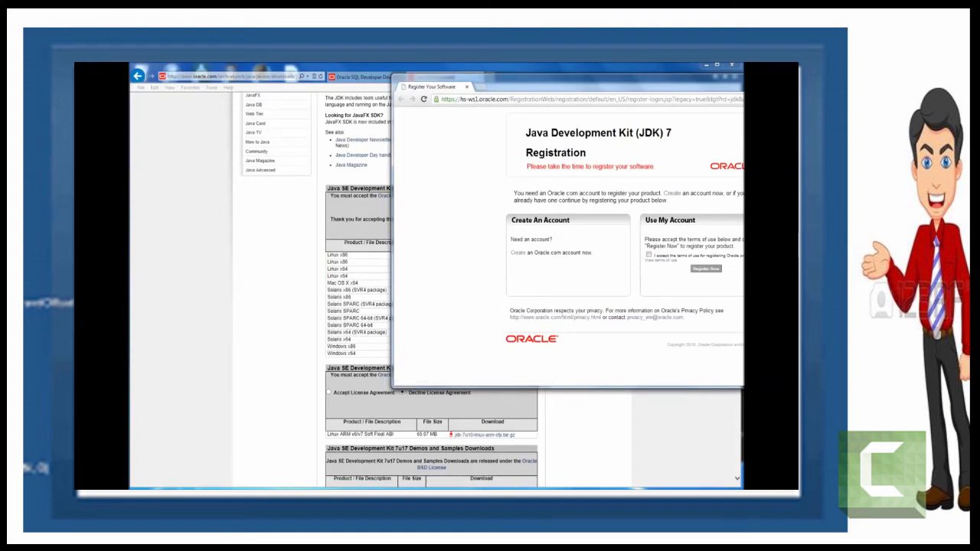
{"action": "left_click", "coordinate": [386, 299]}
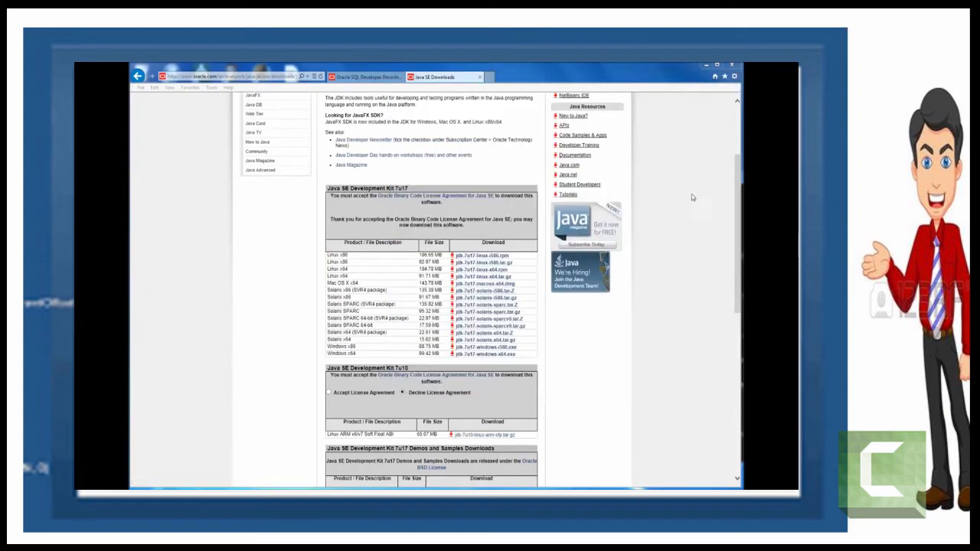
Step: Launch sqldeveloper.exe again and copy the path of the jdk1.7.0_17 folder under C:\Program Files\Java
{"action": "key", "text": "alt+Tab"}
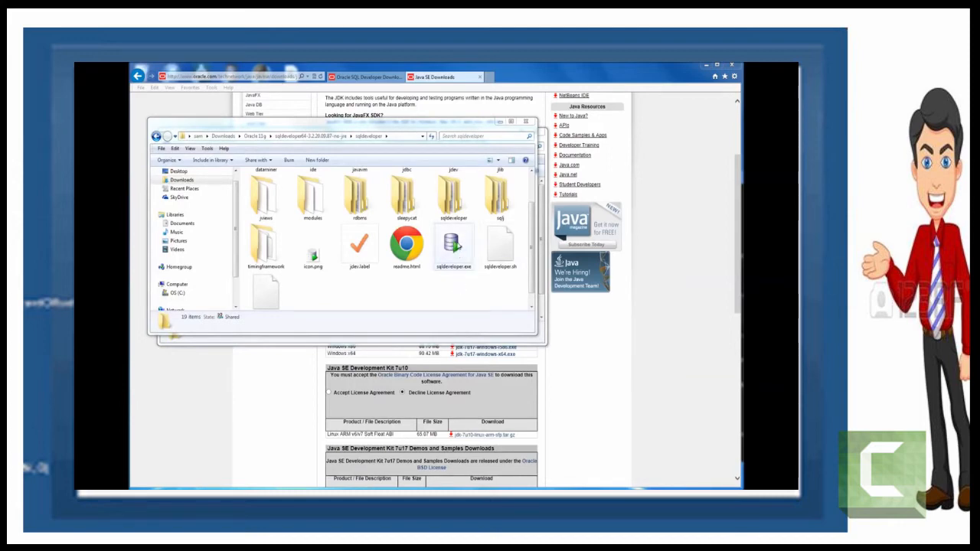
{"action": "key", "text": "alt+Tab"}
{"action": "left_click", "coordinate": [354, 149]}
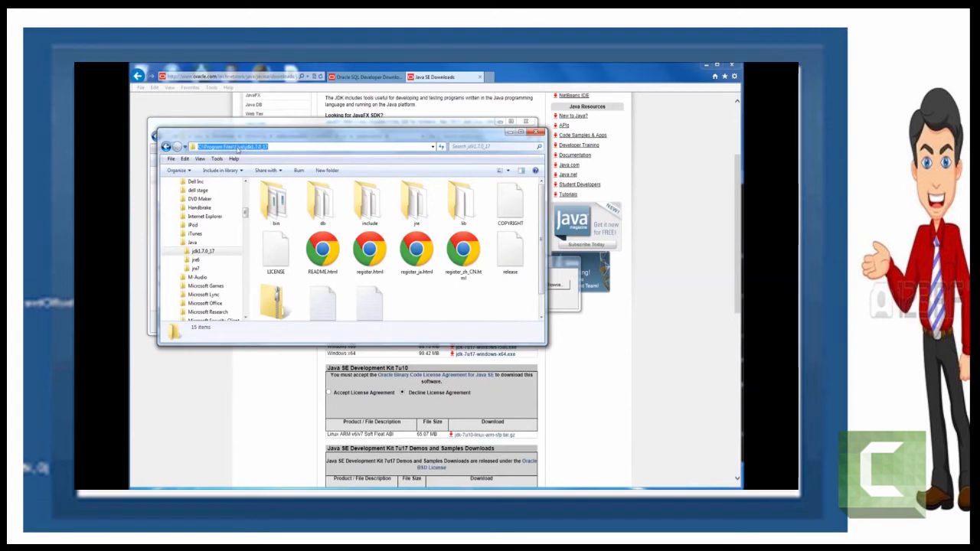
{"action": "right_click", "coordinate": [238, 150]}
{"action": "left_click", "coordinate": [186, 176]}
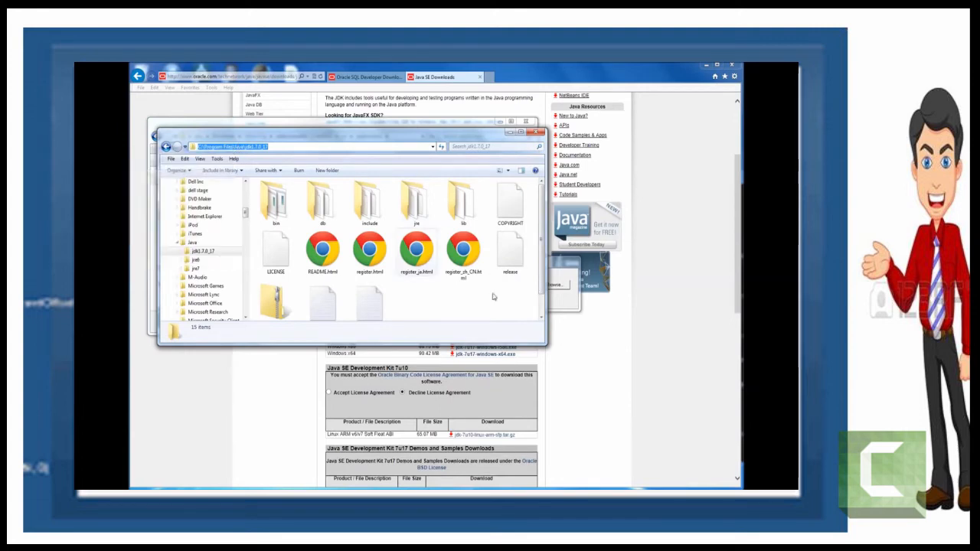
Step: Paste the copied JDK path as the java.exe pathname for Oracle SQL Developer and agree to continue with the uncertified Java version
{"action": "left_click", "coordinate": [563, 306]}
{"action": "right_click", "coordinate": [469, 285]}
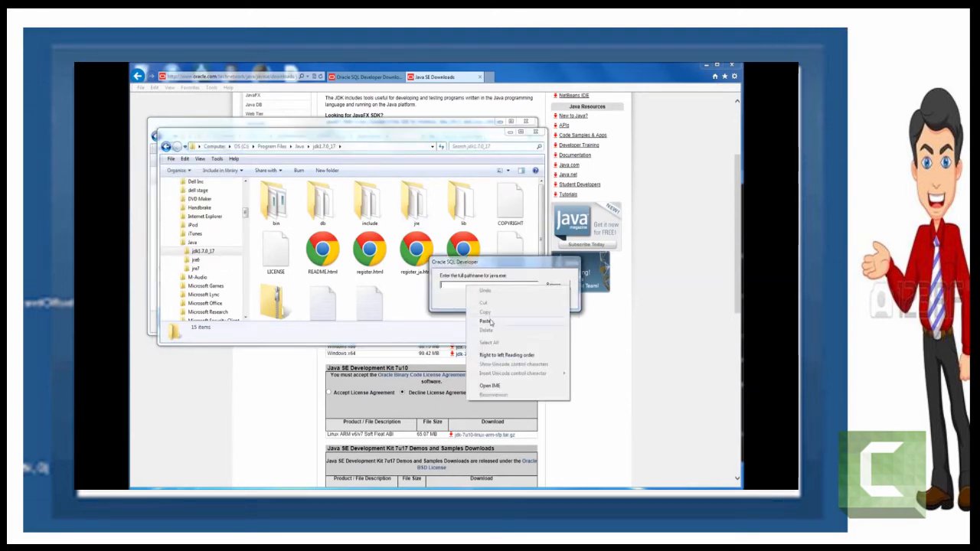
{"action": "left_click", "coordinate": [489, 322]}
{"action": "left_click", "coordinate": [496, 300]}
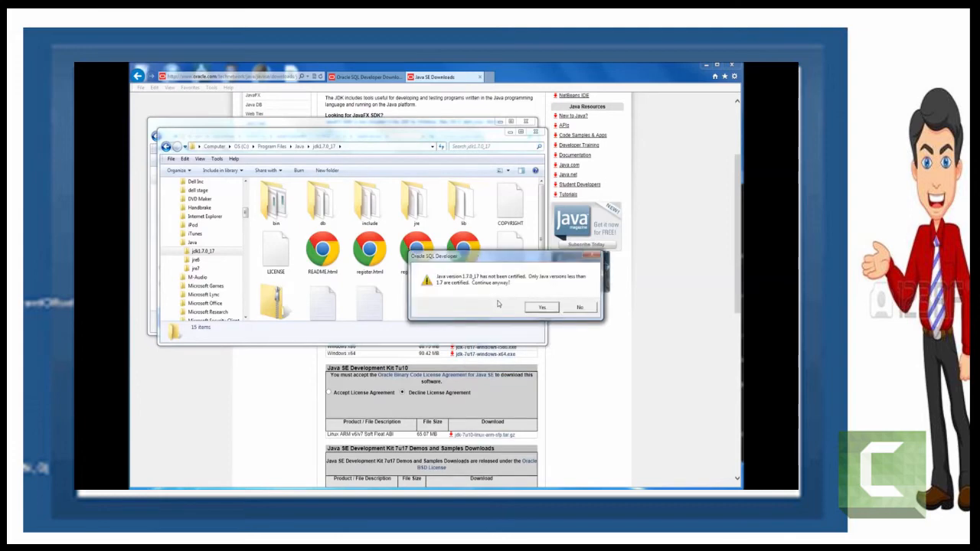
{"action": "left_click", "coordinate": [545, 308]}
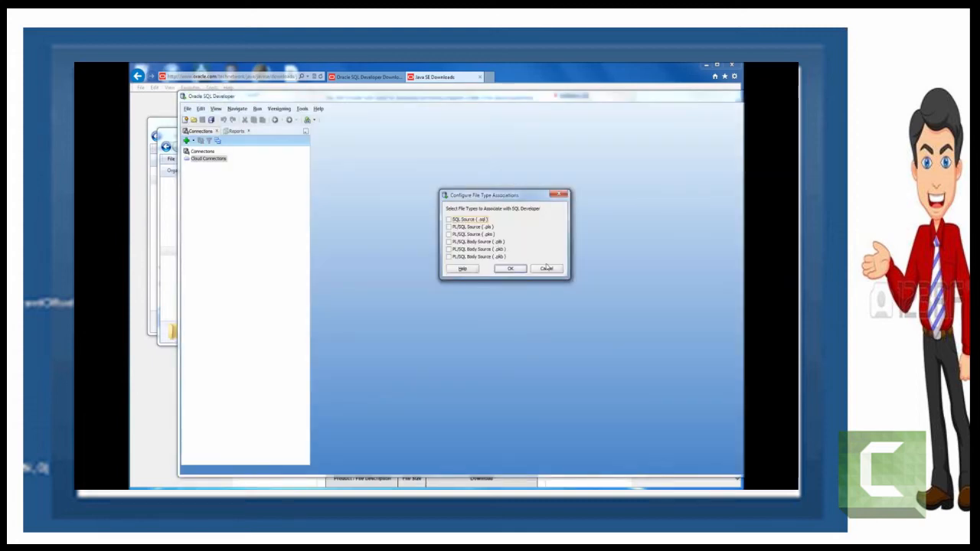
Step: Confirm the file type associations without selecting any type, and close the Tip of the Day
{"action": "left_click", "coordinate": [677, 101]}
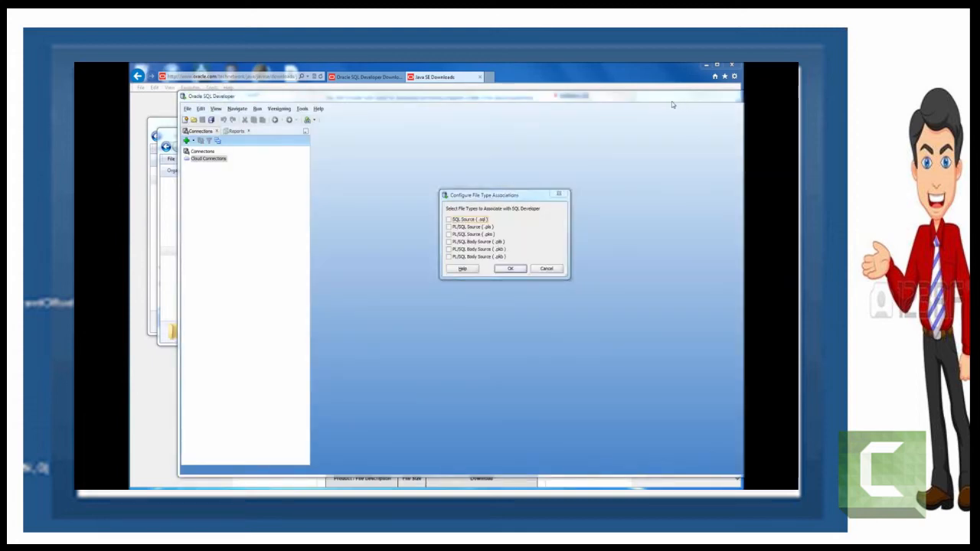
{"action": "left_click", "coordinate": [510, 269]}
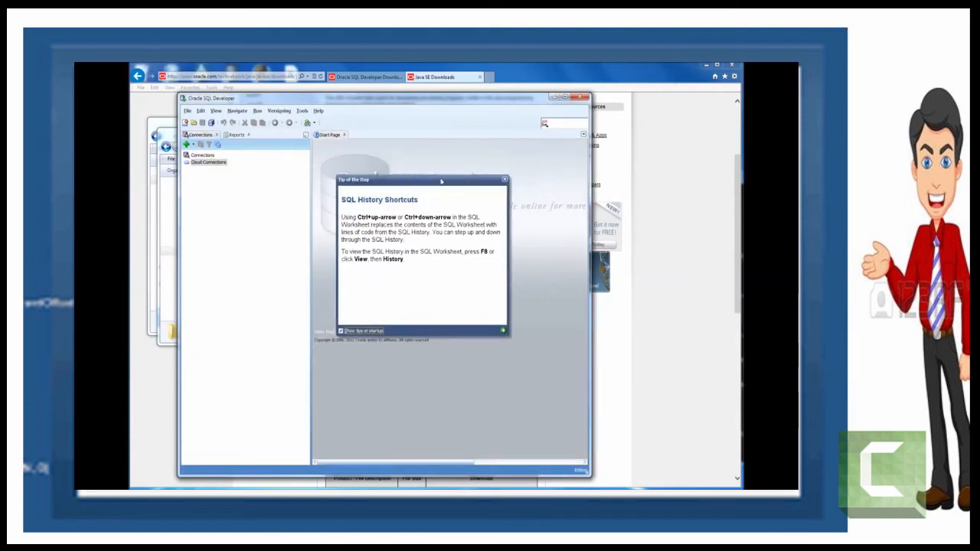
{"action": "left_click", "coordinate": [504, 180]}
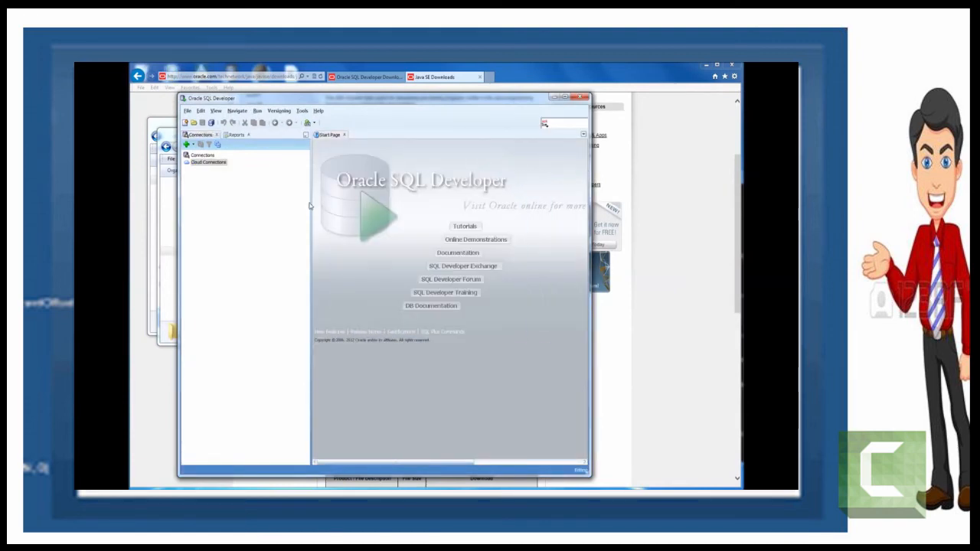